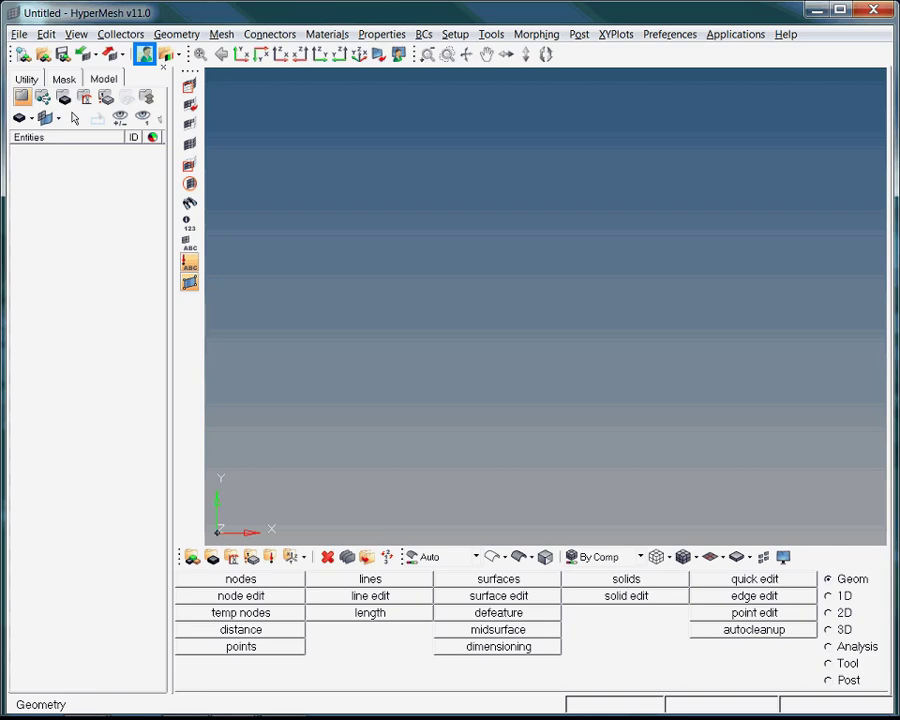
Switch the user profile to Ansys.
left_click(145, 54)
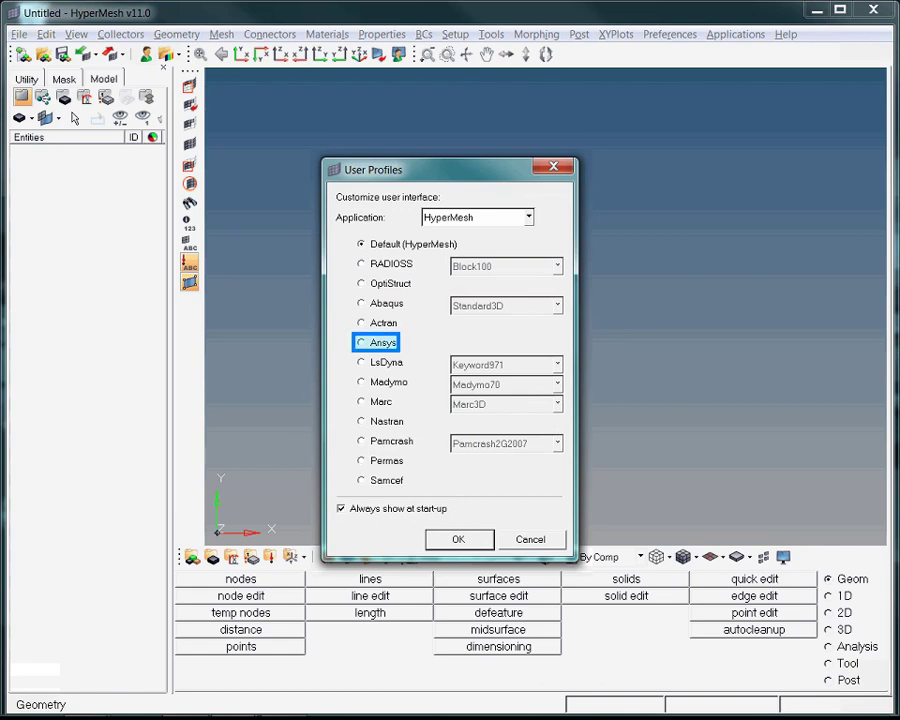
left_click(362, 342)
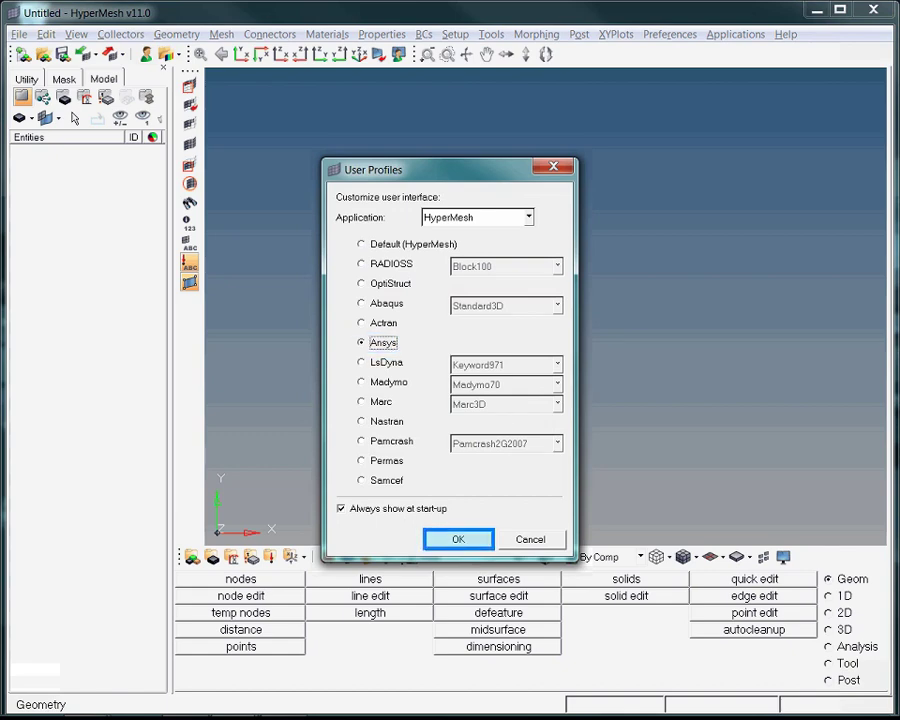
key("Return")
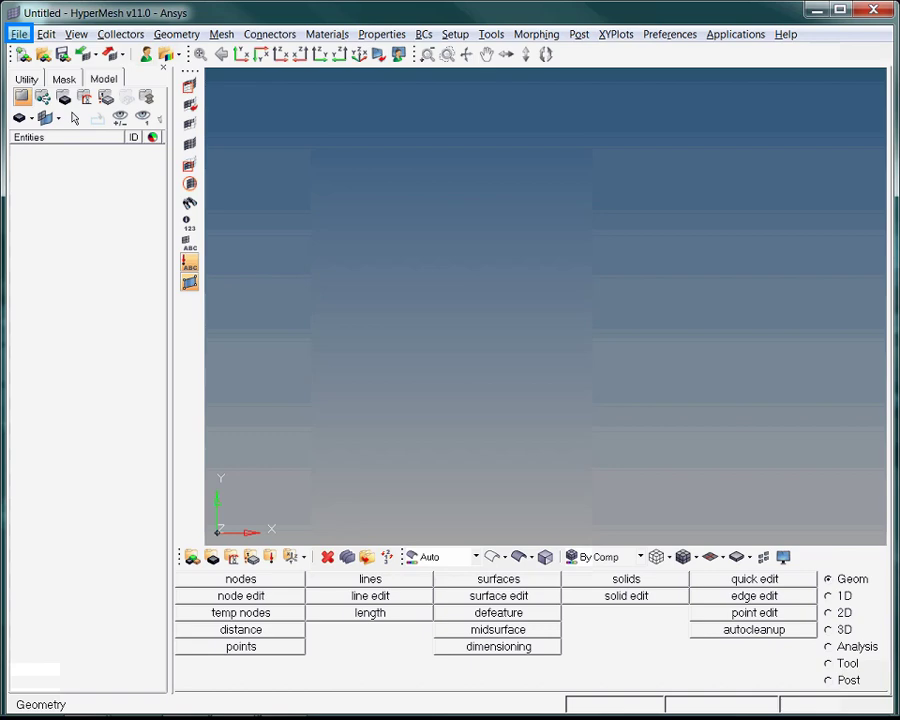
Open the model file hm-ansys_contact_manager_2-d_tutorial.hm from the ansys folder.
key("Down")
key("Down")
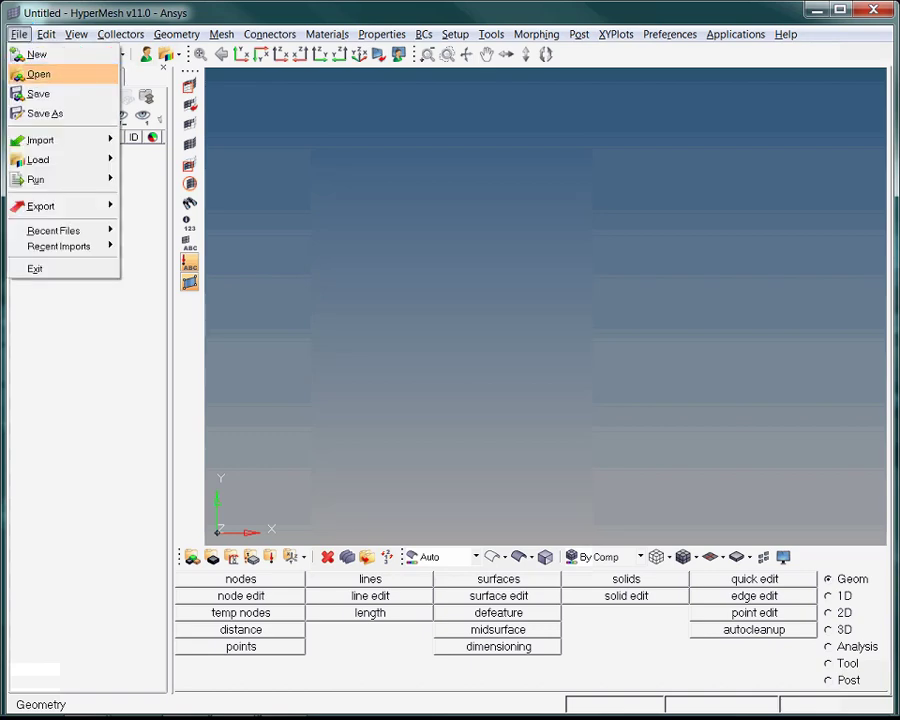
key("Return")
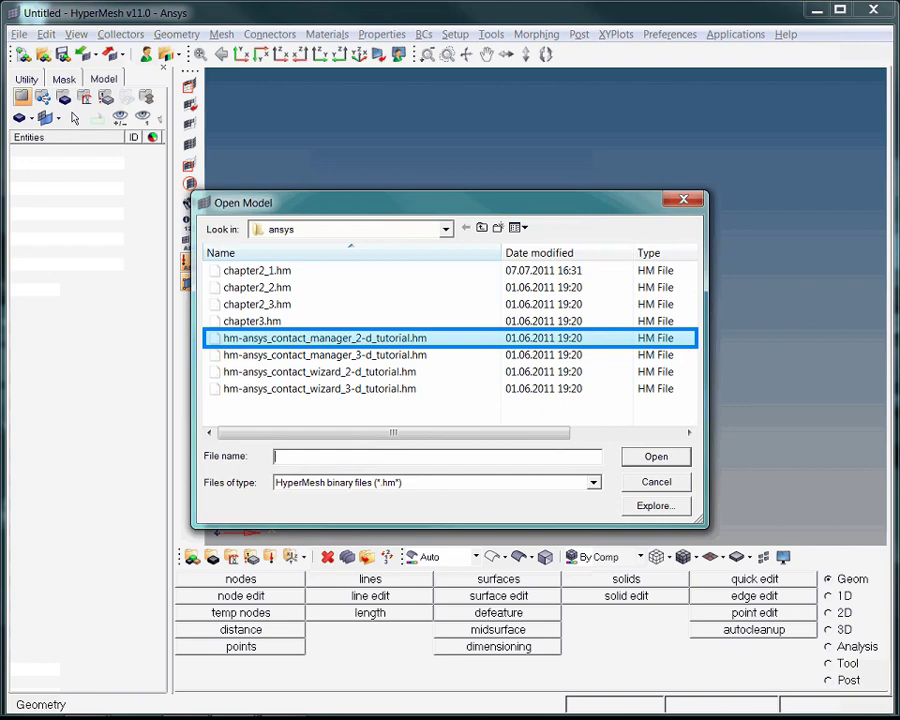
left_click(325, 338)
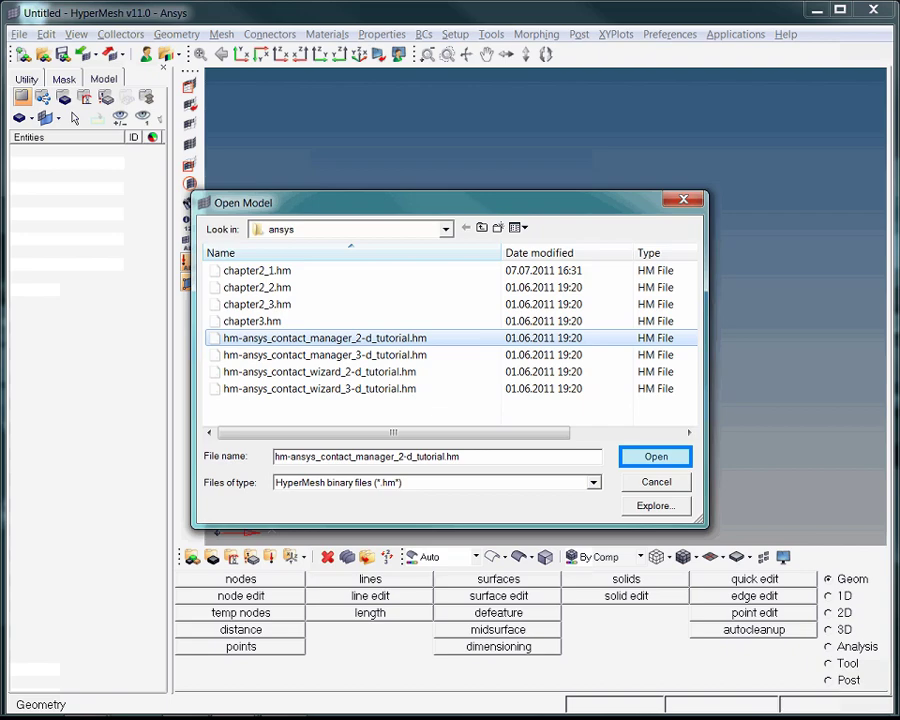
left_click(656, 457)
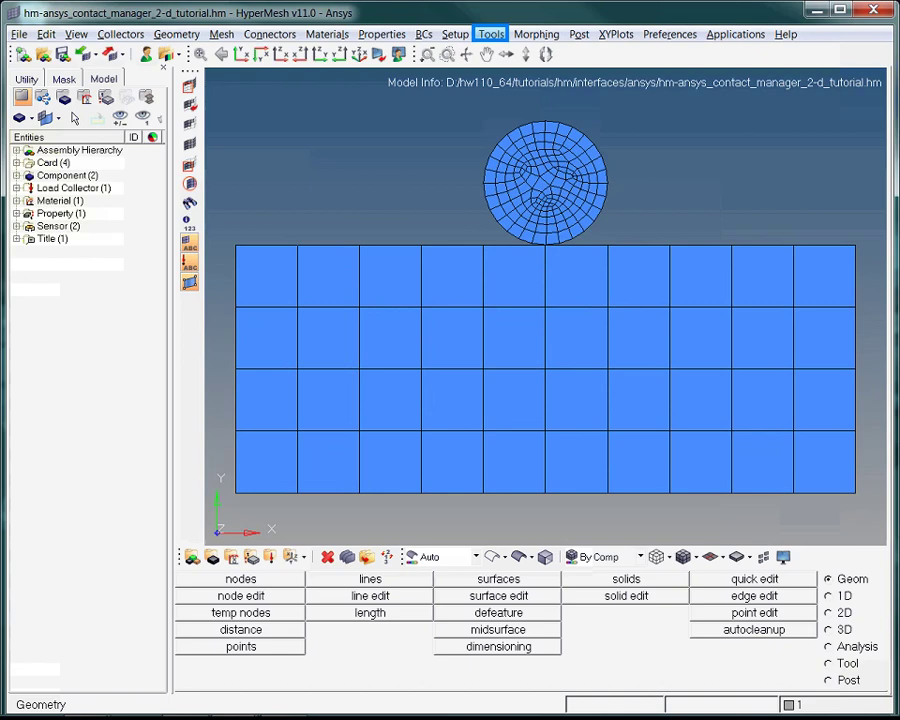
Start a new flexible 2D surface-to-surface contact pair in the Contact Manager with DISK_42 as the target component.
left_click(491, 34)
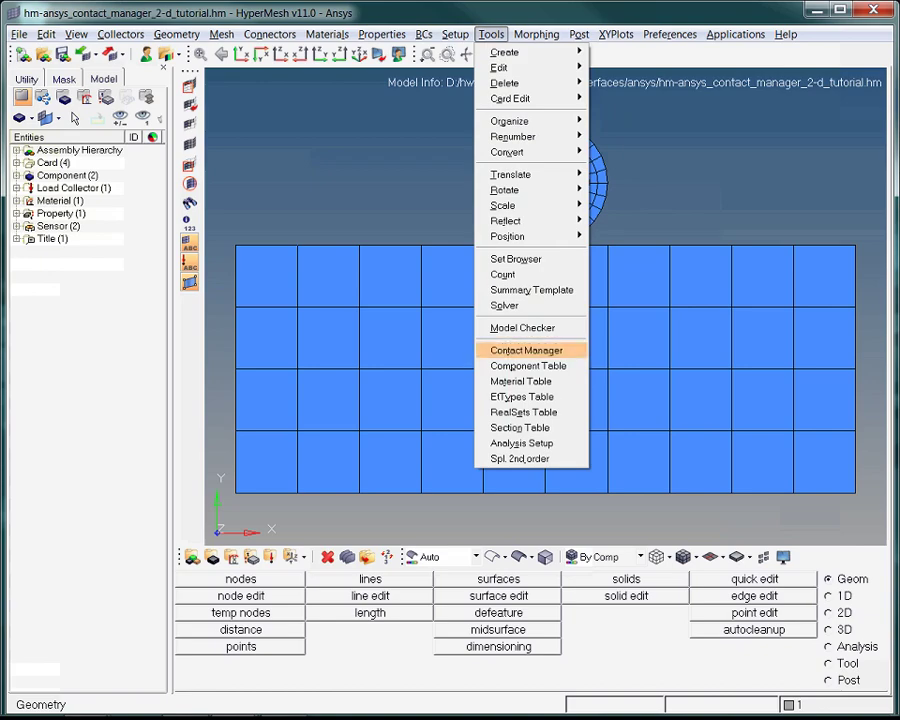
left_click(526, 350)
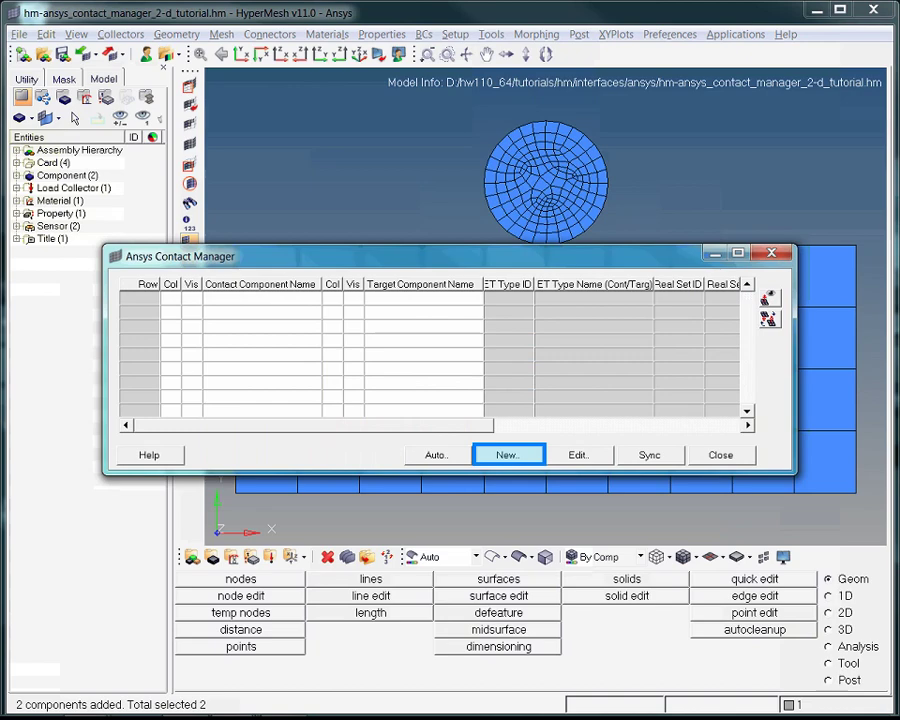
left_click(508, 455)
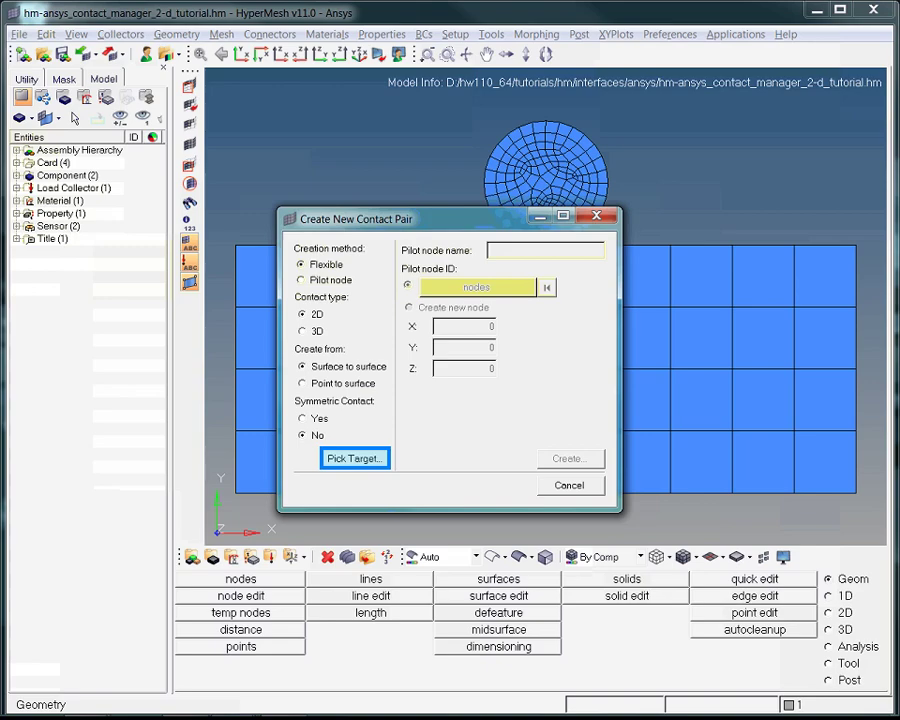
left_click(355, 458)
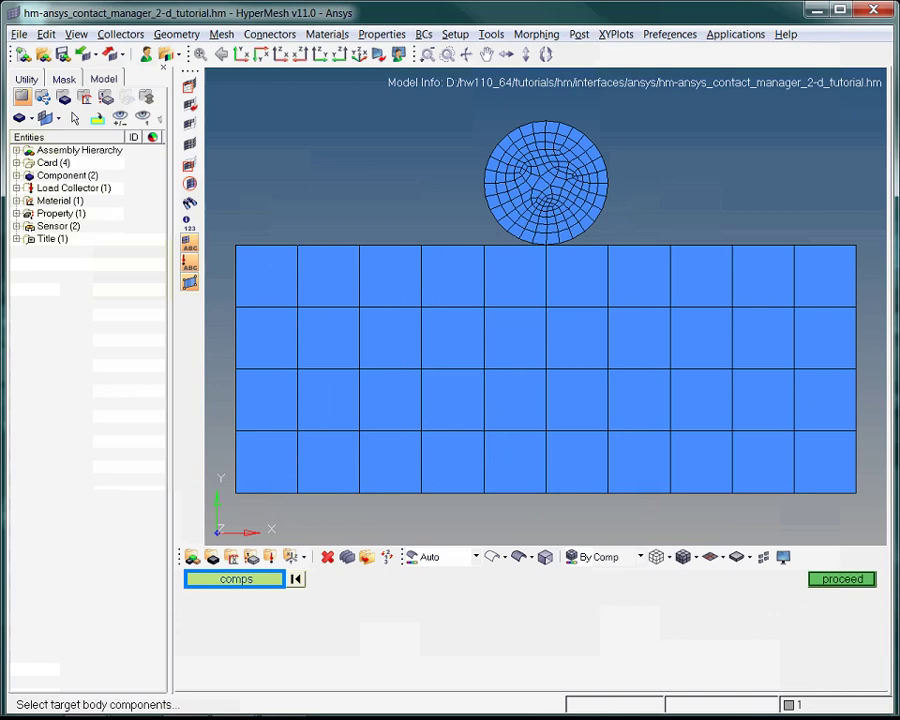
left_click(236, 579)
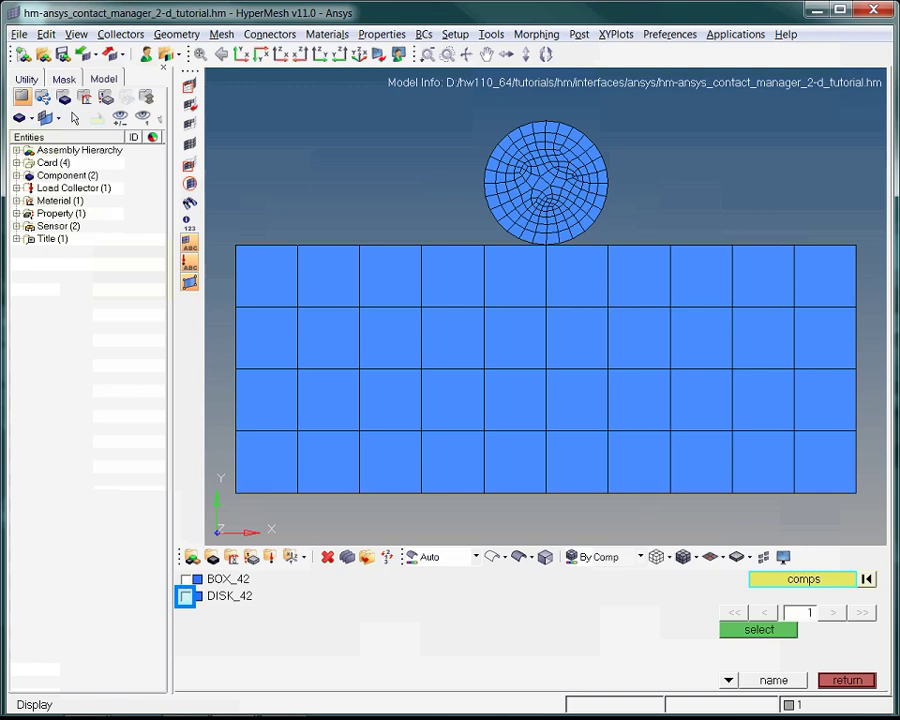
left_click(185, 596)
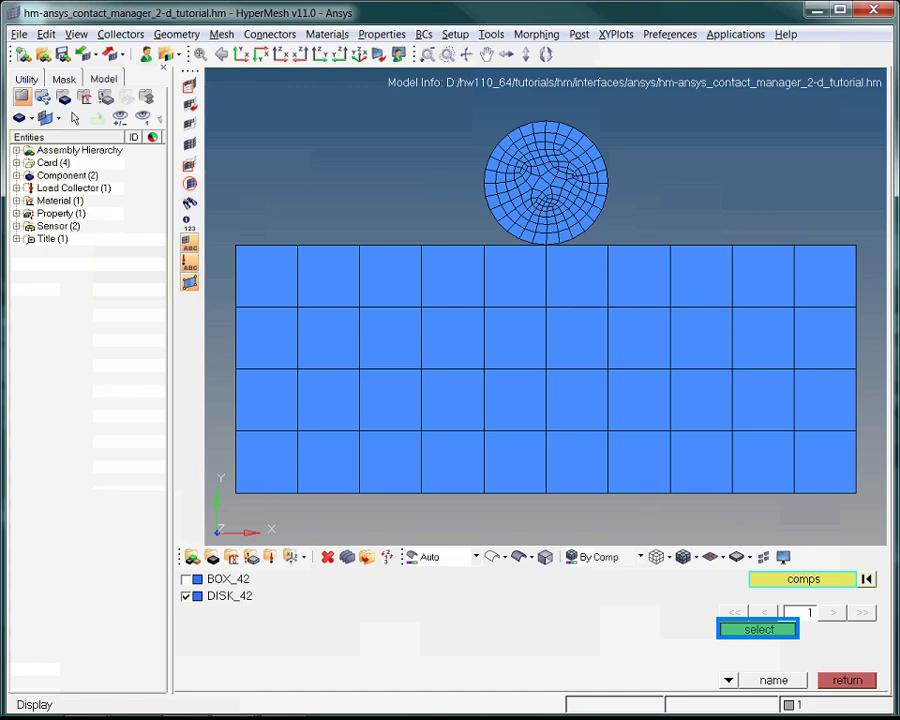
left_click(758, 629)
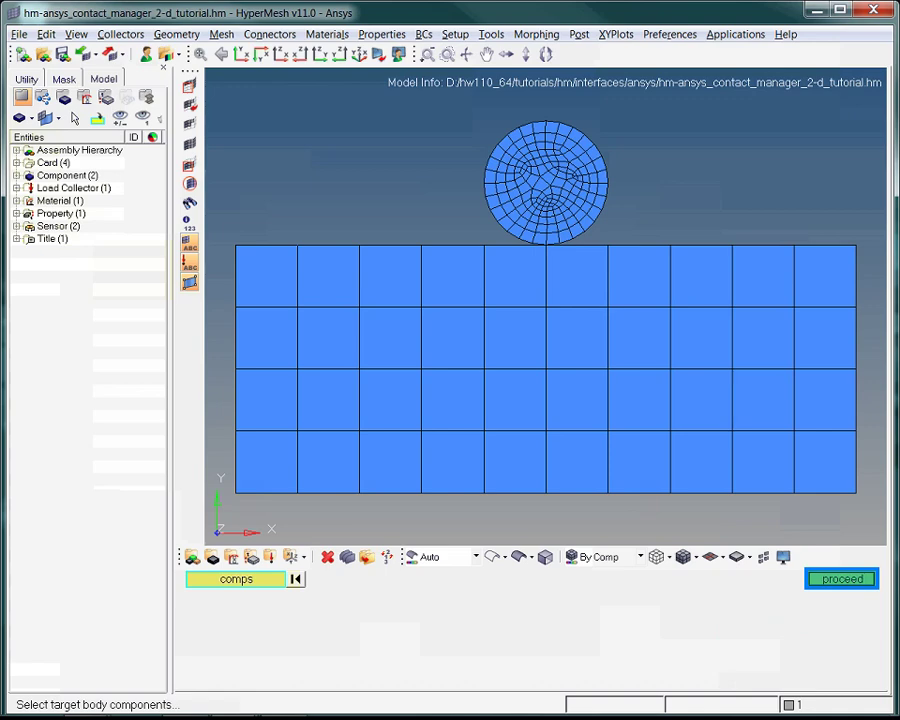
left_click(842, 579)
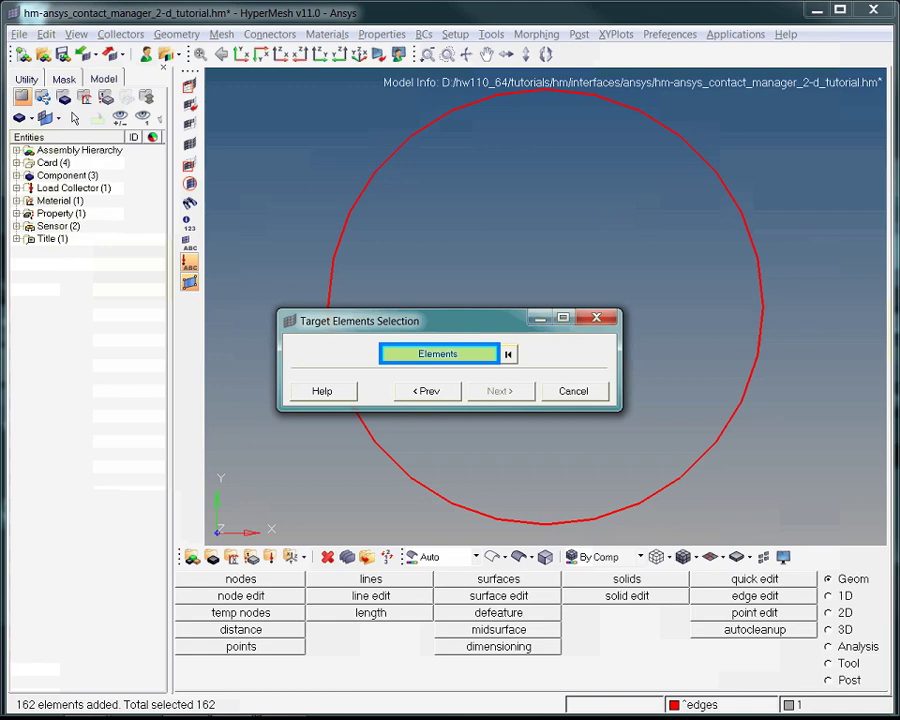
Assign the edge elements along the lower half of the disk as the target surface elements.
left_click(438, 354)
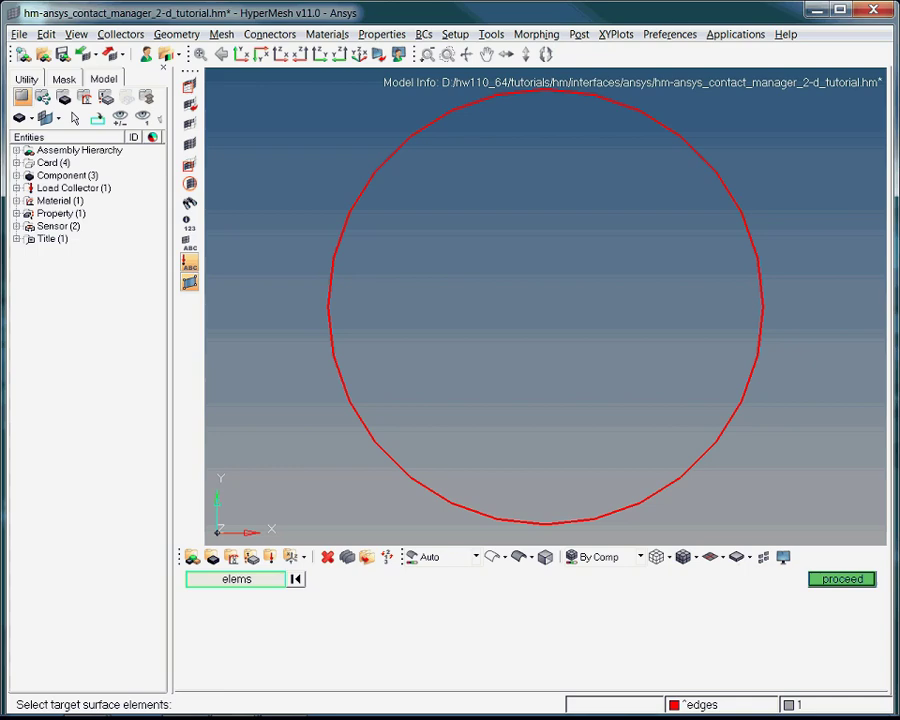
left_click_drag(297, 300, 800, 532)
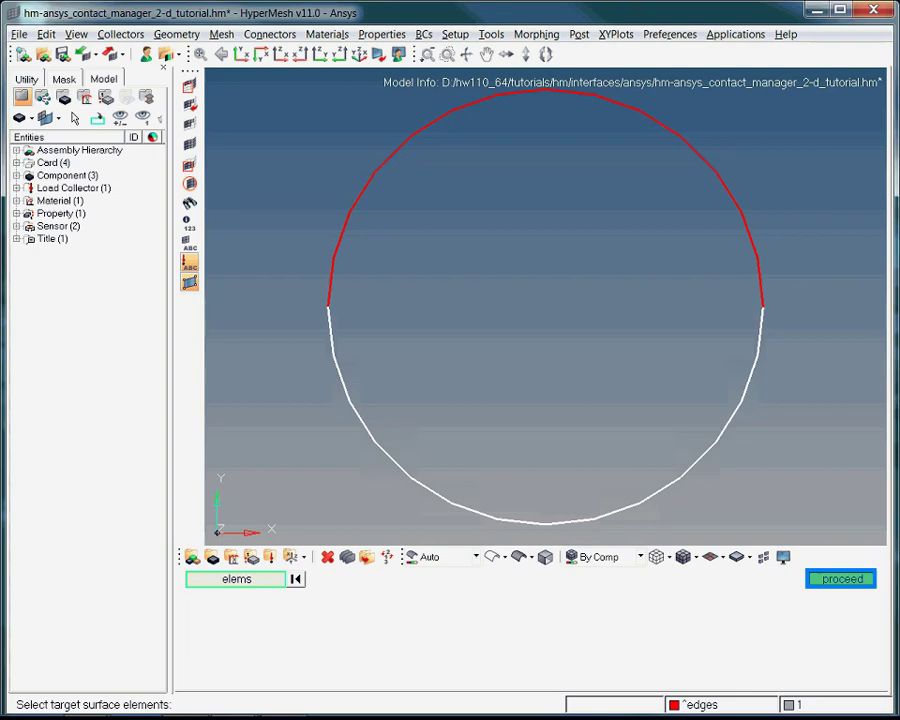
left_click(841, 579)
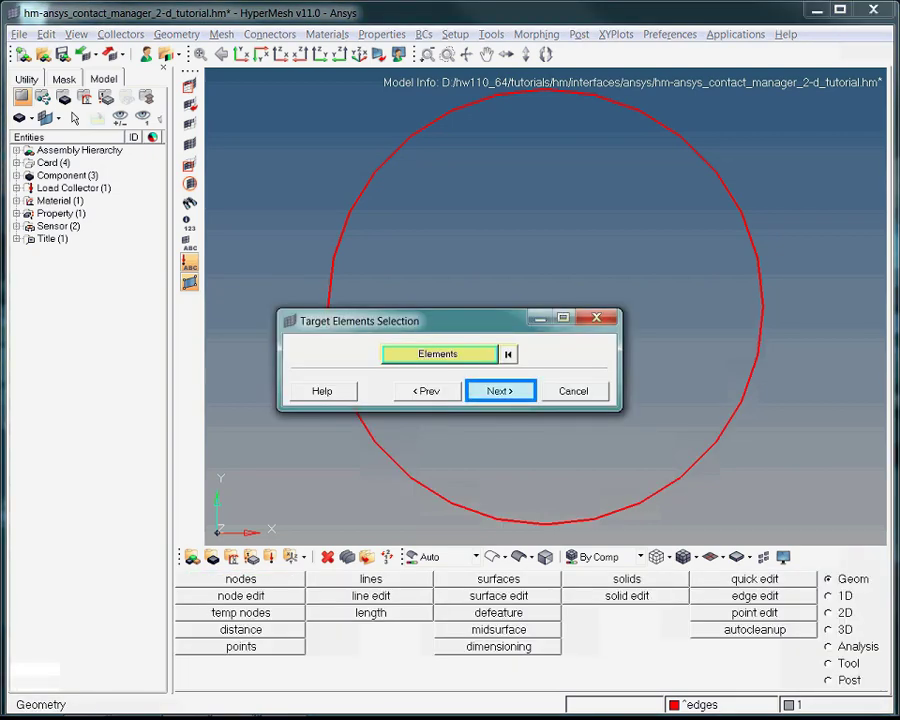
left_click(500, 391)
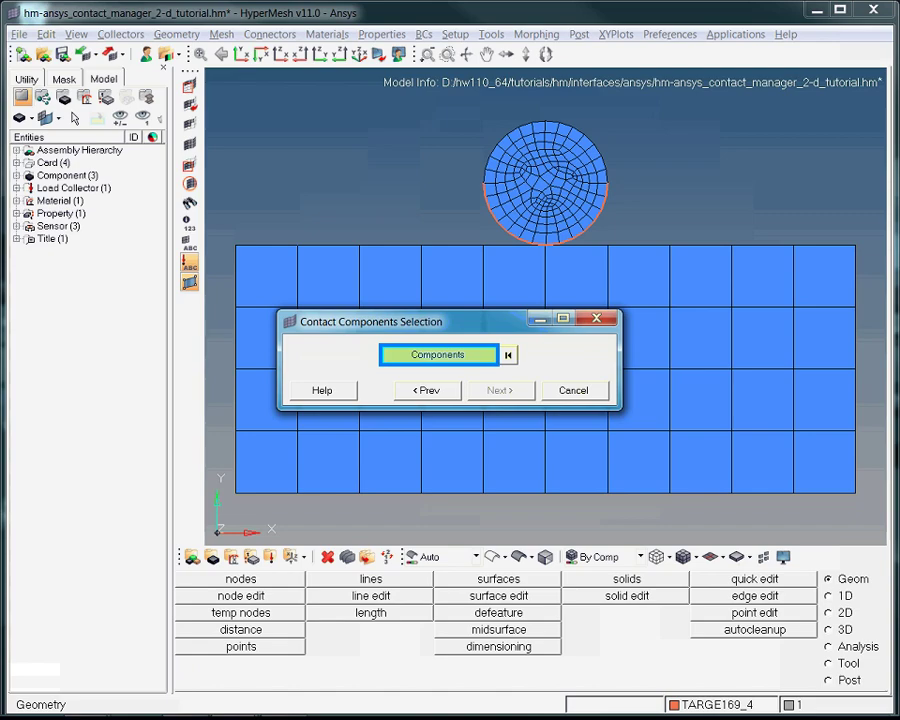
Choose BOX_42 as the contact component of the contact pair.
left_click(438, 355)
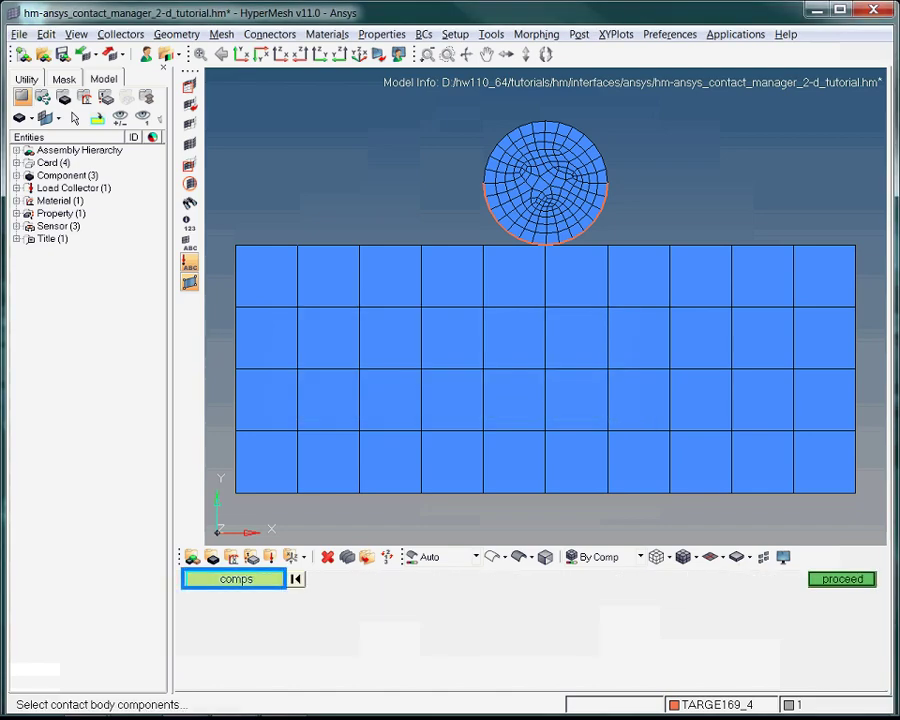
left_click(235, 579)
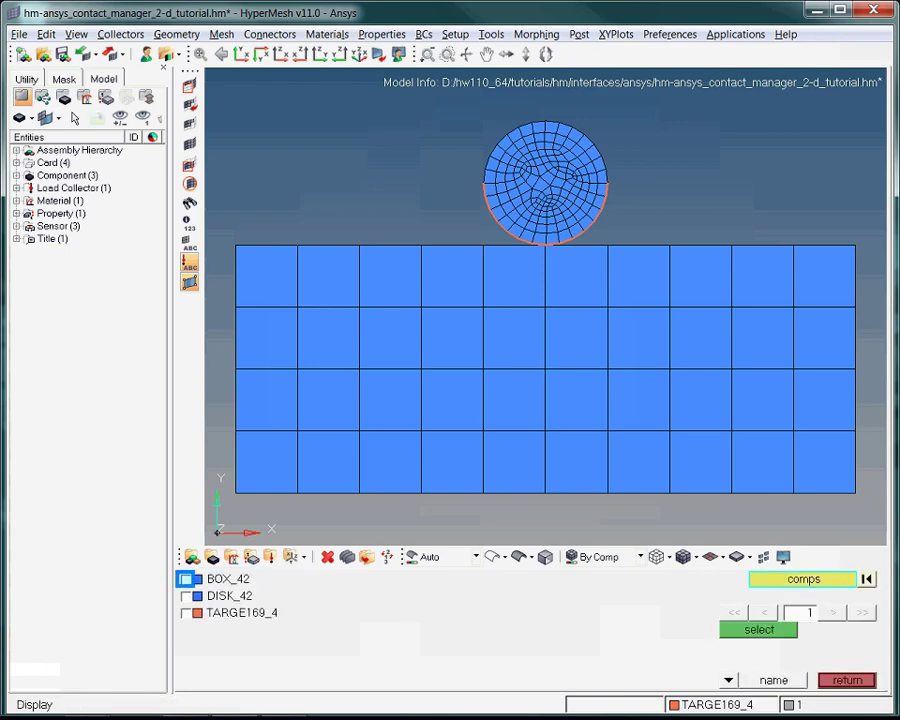
left_click(186, 579)
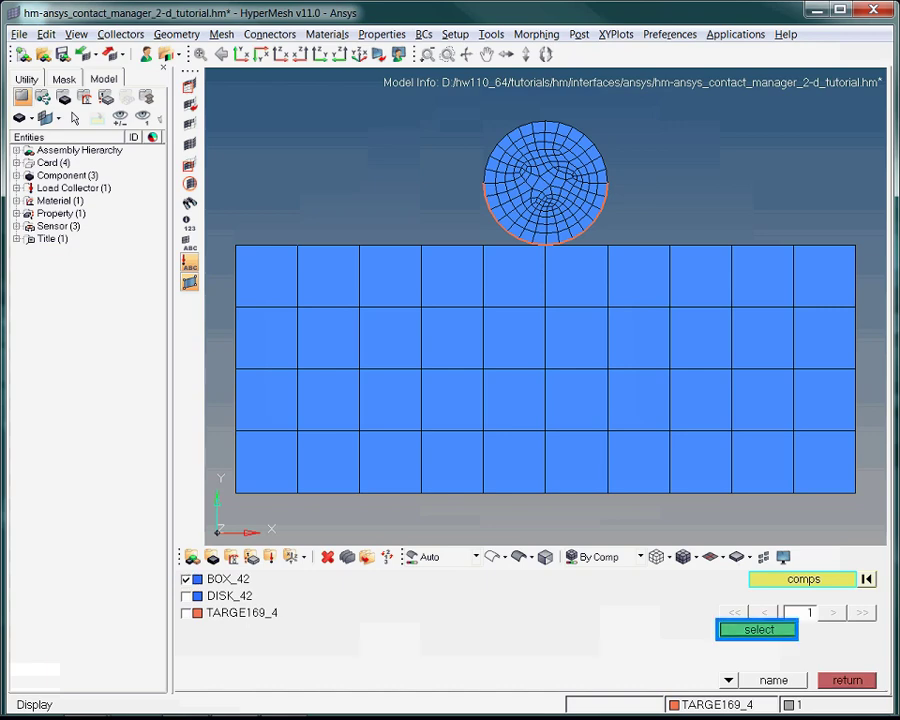
left_click(758, 630)
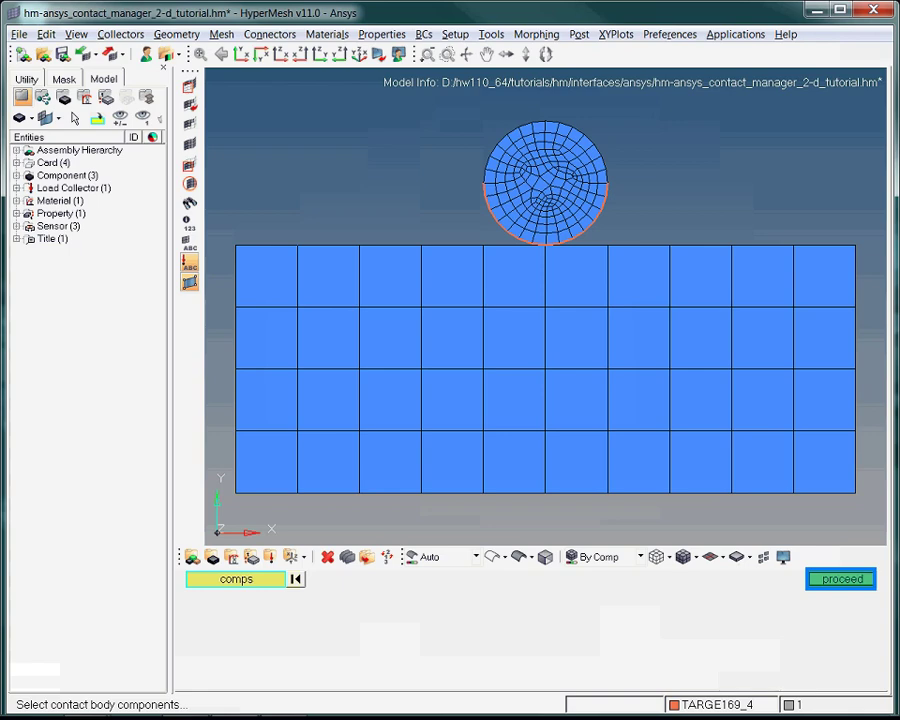
left_click(842, 579)
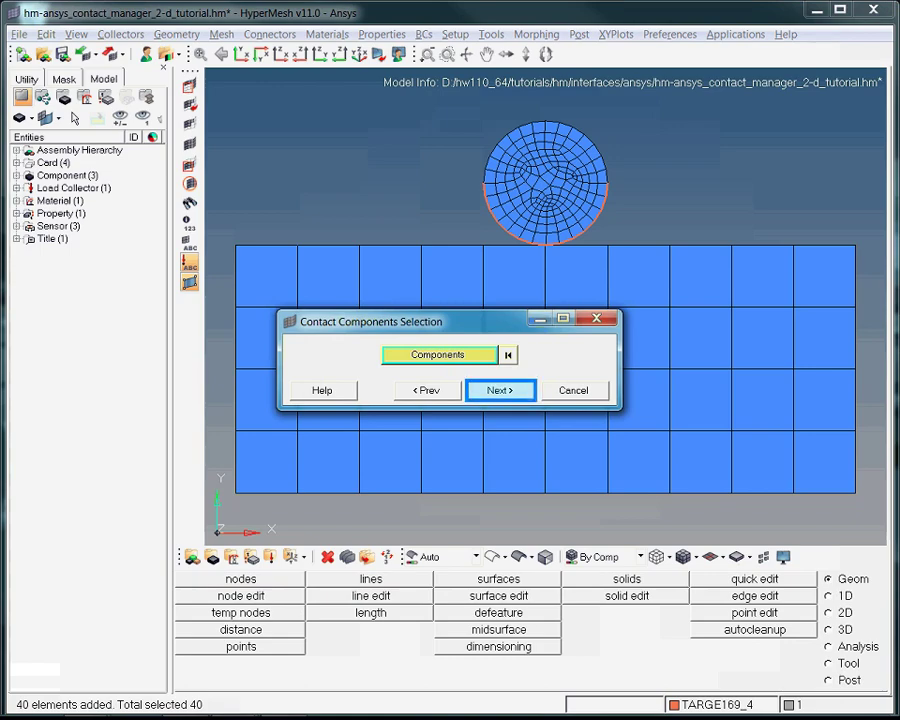
key("Return")
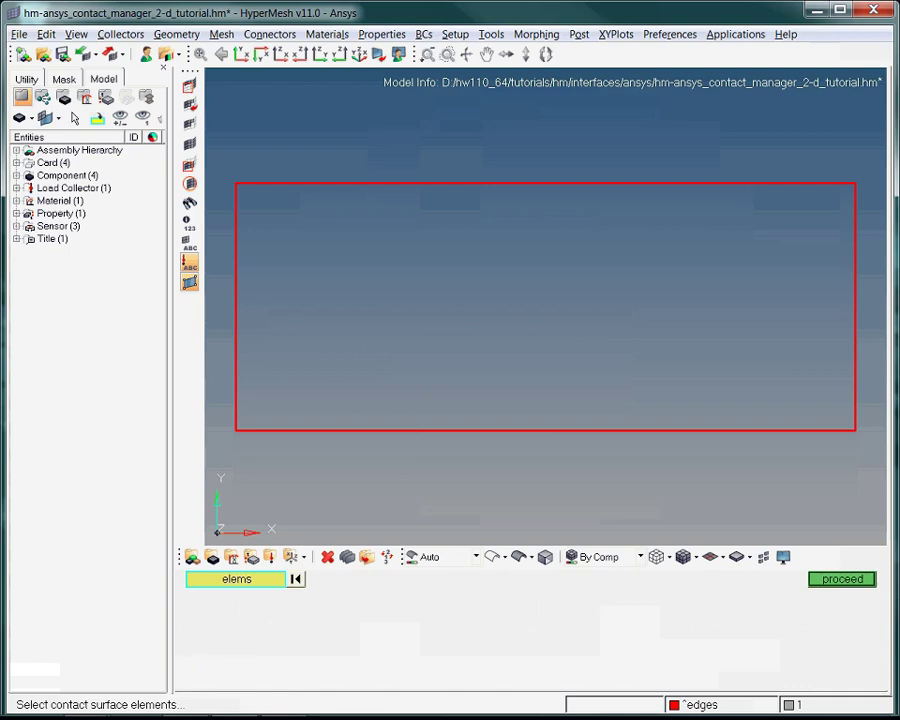
Assign the edge elements along the upper side of the box as the contact surface elements.
left_click_drag(251, 159, 842, 218, "shift")
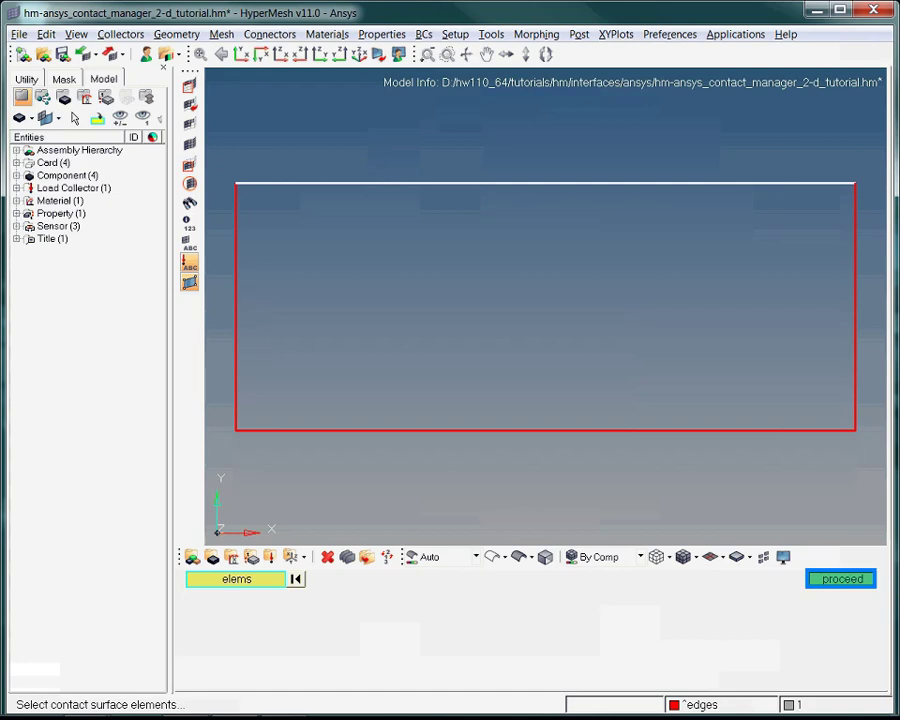
left_click(841, 579)
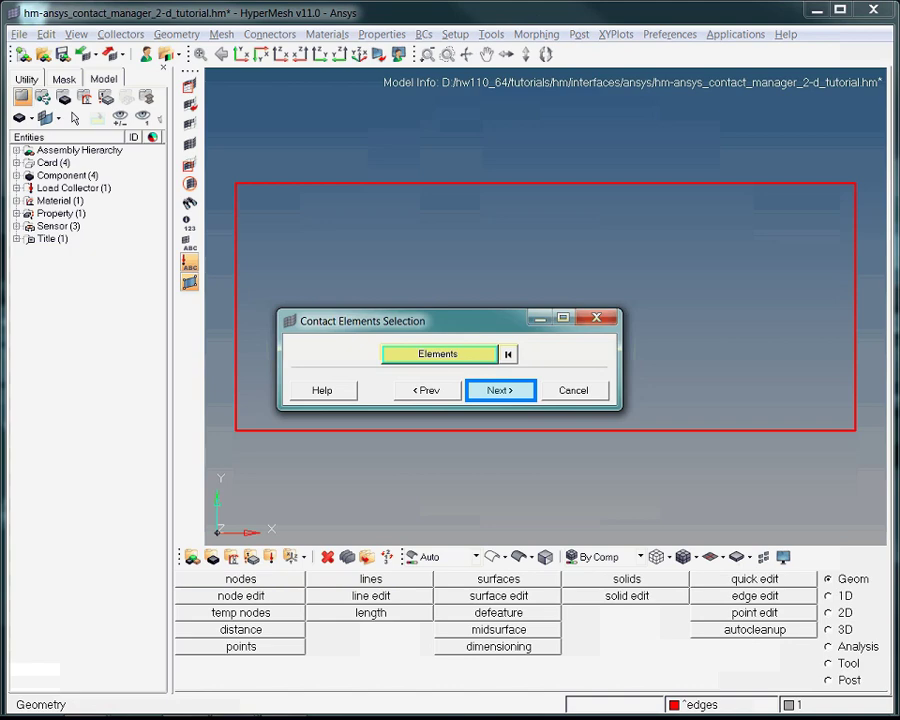
left_click(501, 390)
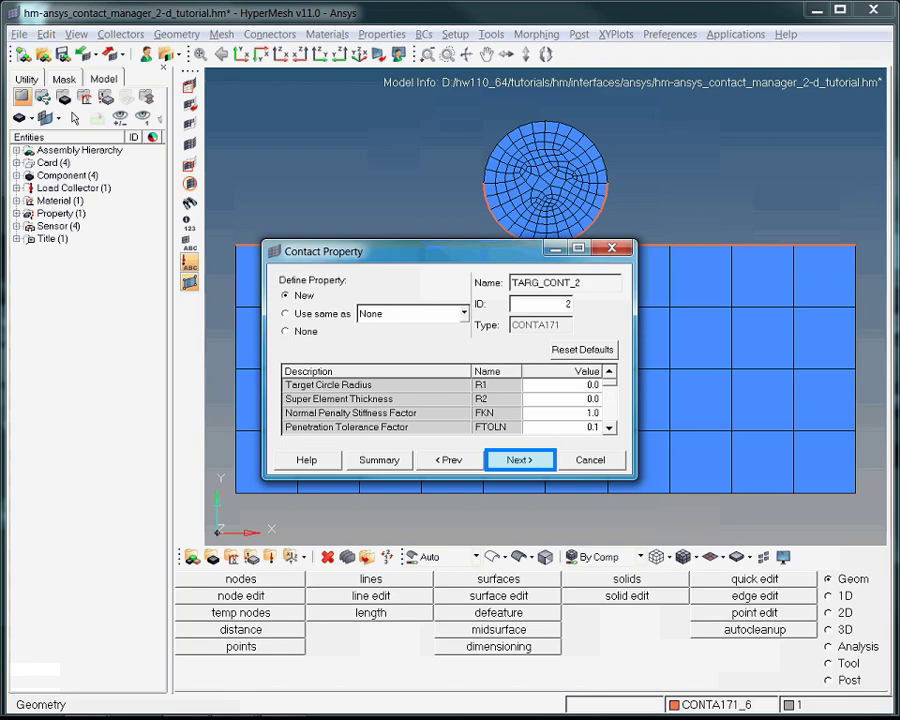
Complete the contact pair with a new contact property and a new contact material, keeping the default values.
left_click(520, 460)
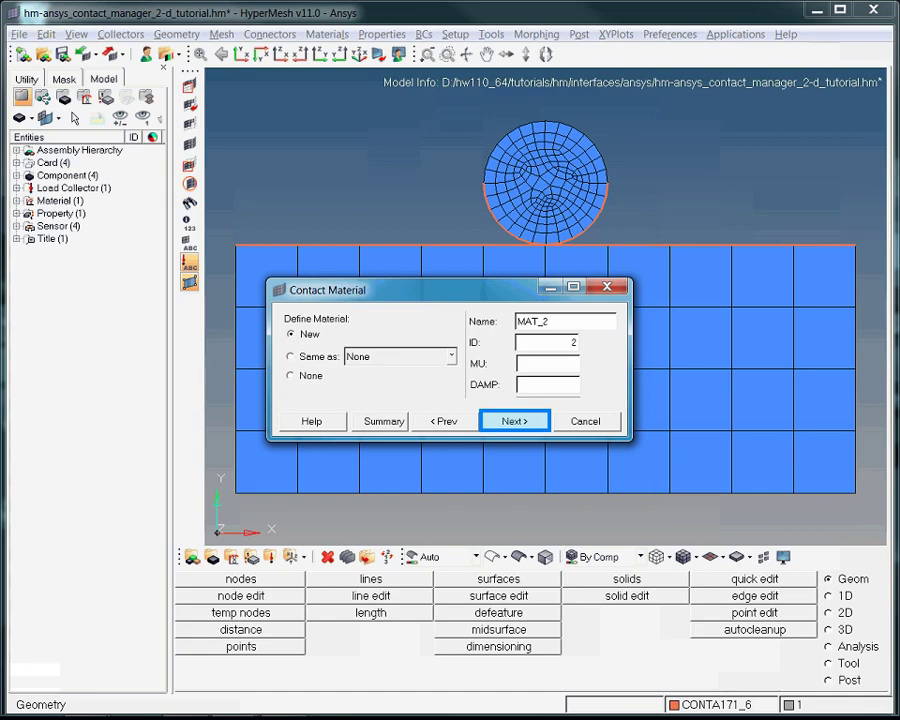
key("Return")
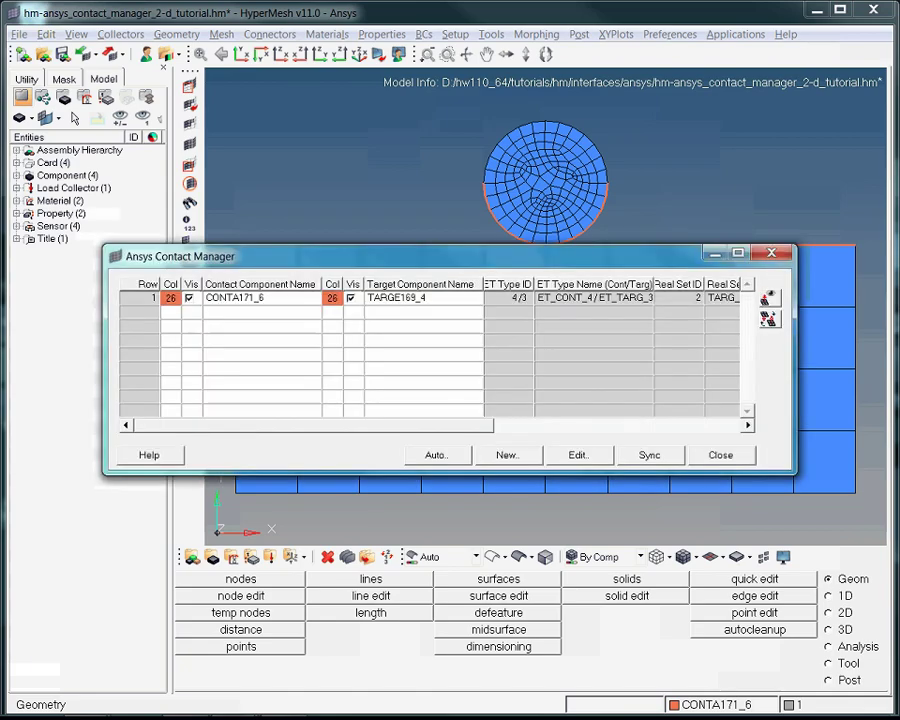